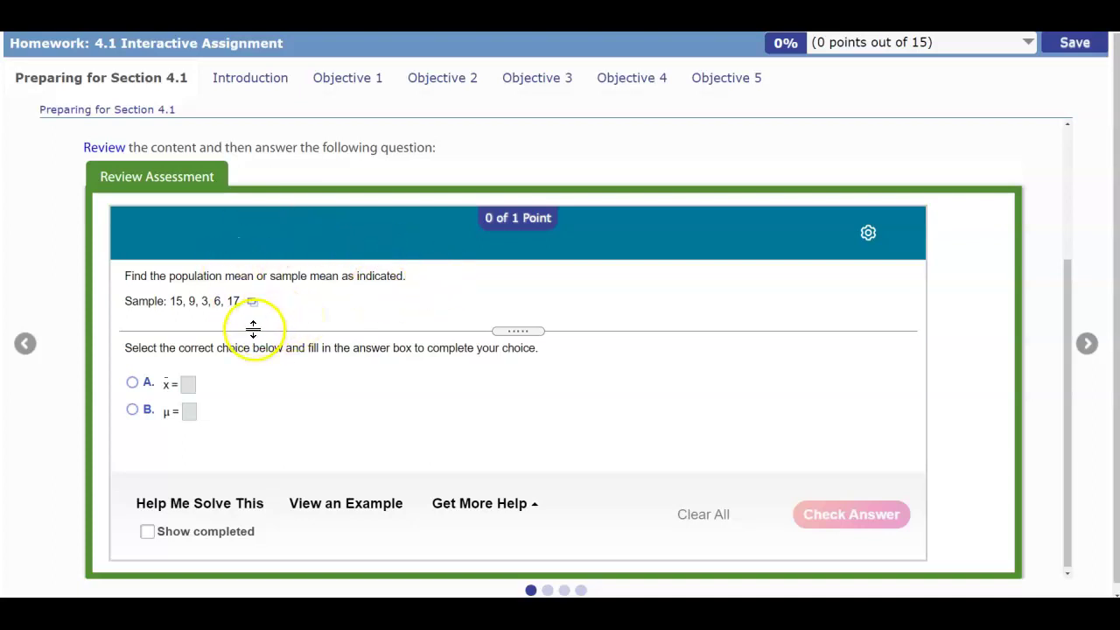
- Send the question's sample data (15, 9, 3, 6, 17) to StatCrunch
{"action": "left_click_drag", "start_coordinate": [143, 302], "coordinate": [113, 303]}
{"action": "left_click", "coordinate": [131, 304]}
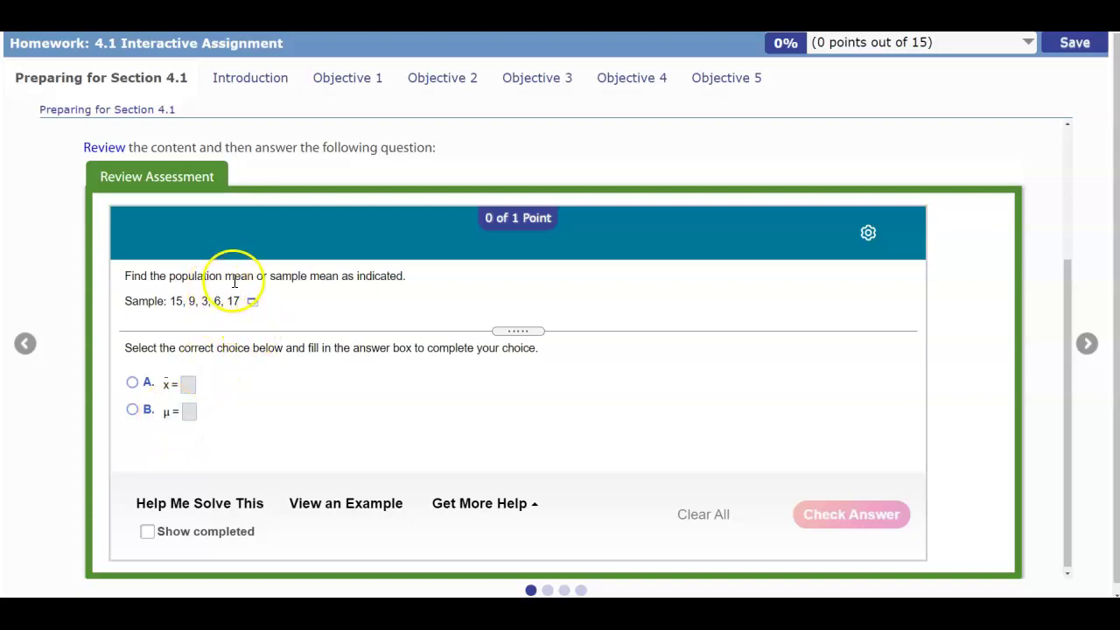
{"action": "left_click", "coordinate": [252, 302]}
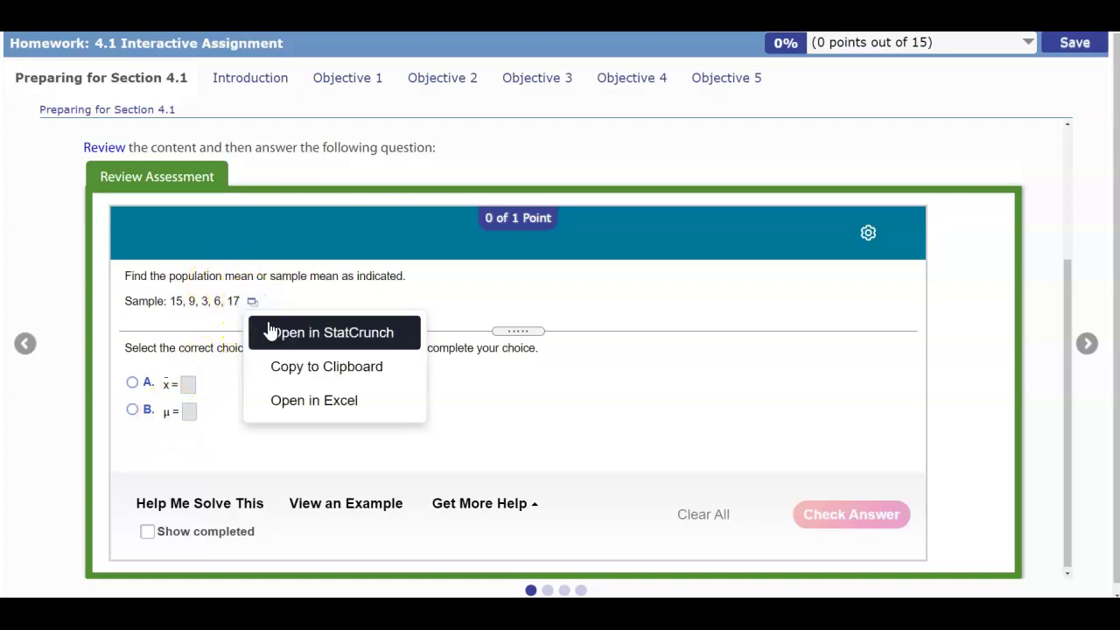
{"action": "left_click", "coordinate": [269, 332]}
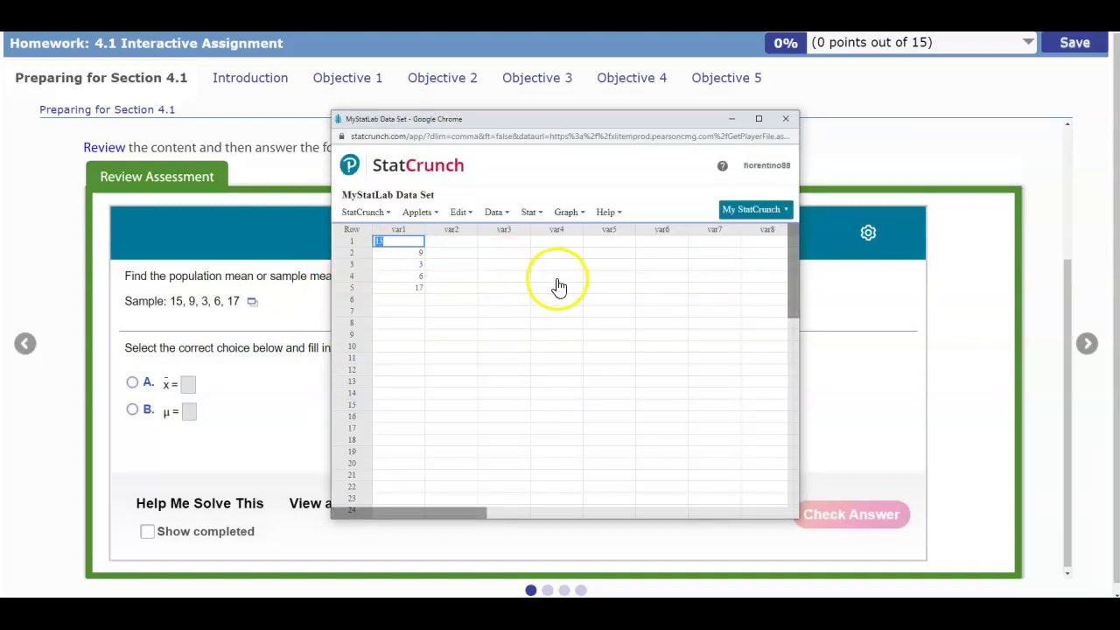
- Compute the mean of var1 with Summary Stats > Columns, giving 10
{"action": "left_click", "coordinate": [565, 218]}
{"action": "left_click", "coordinate": [531, 212]}
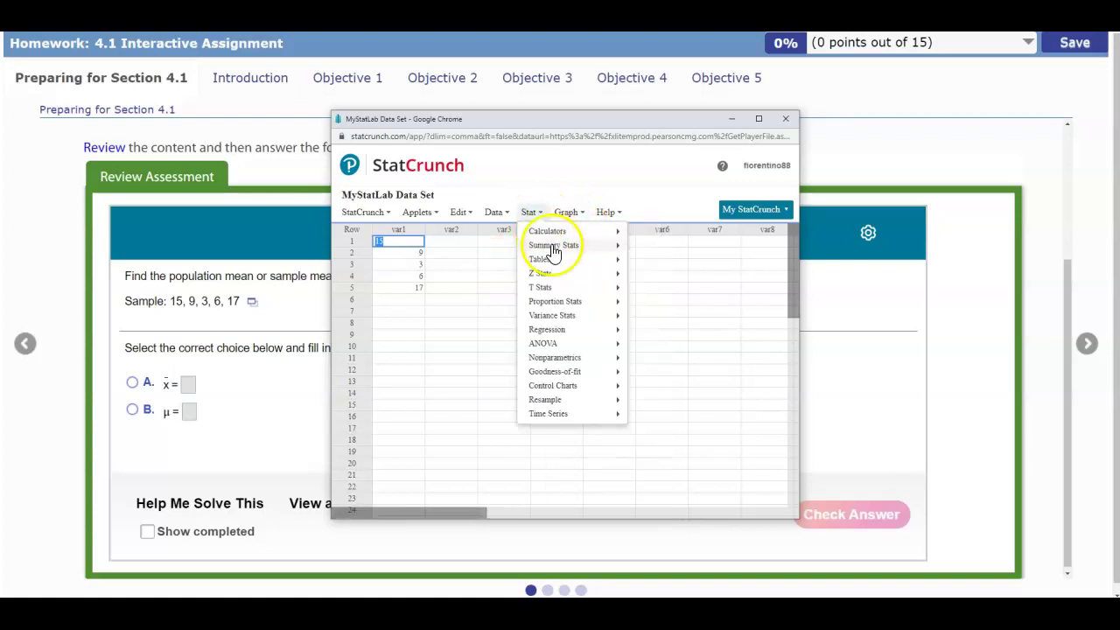
{"action": "mouse_move", "coordinate": [559, 245]}
{"action": "left_click", "coordinate": [639, 249]}
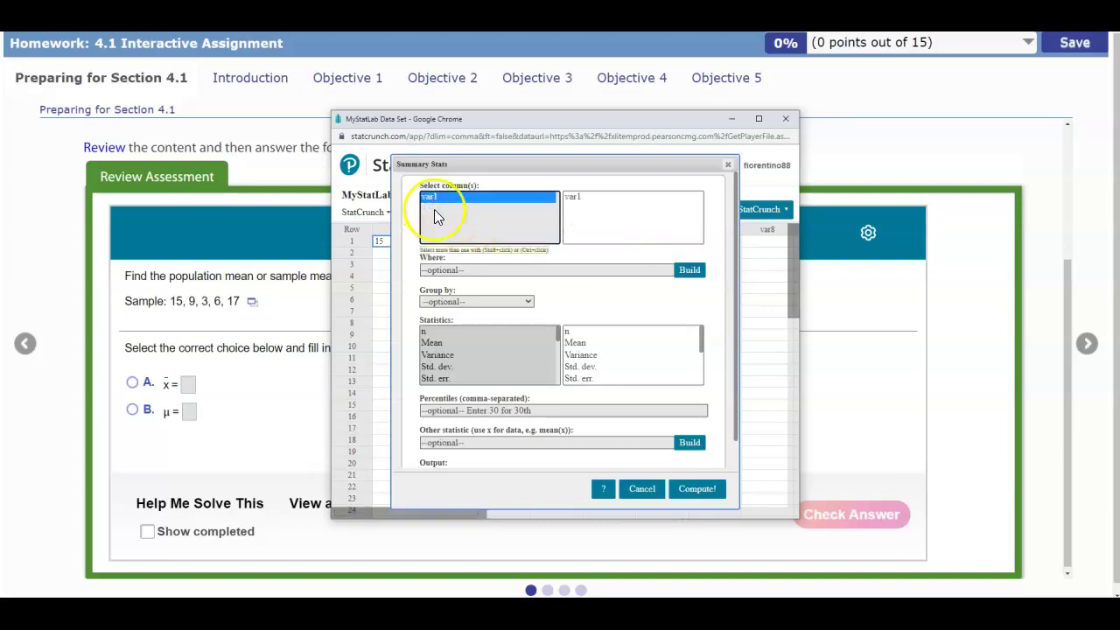
{"action": "left_click", "coordinate": [433, 343]}
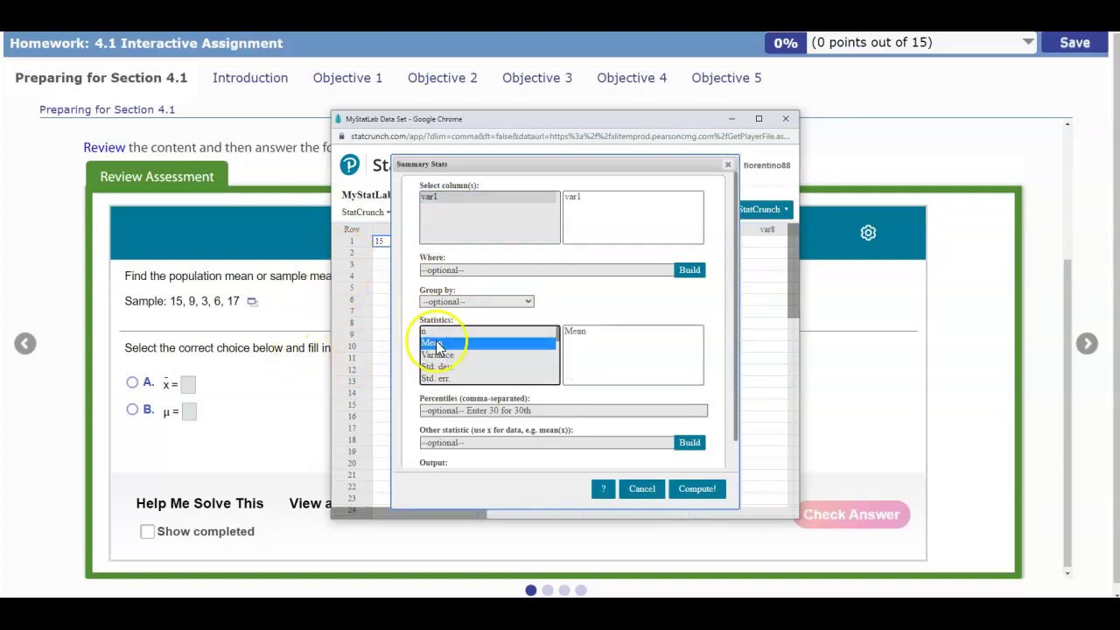
{"action": "left_click", "coordinate": [696, 488]}
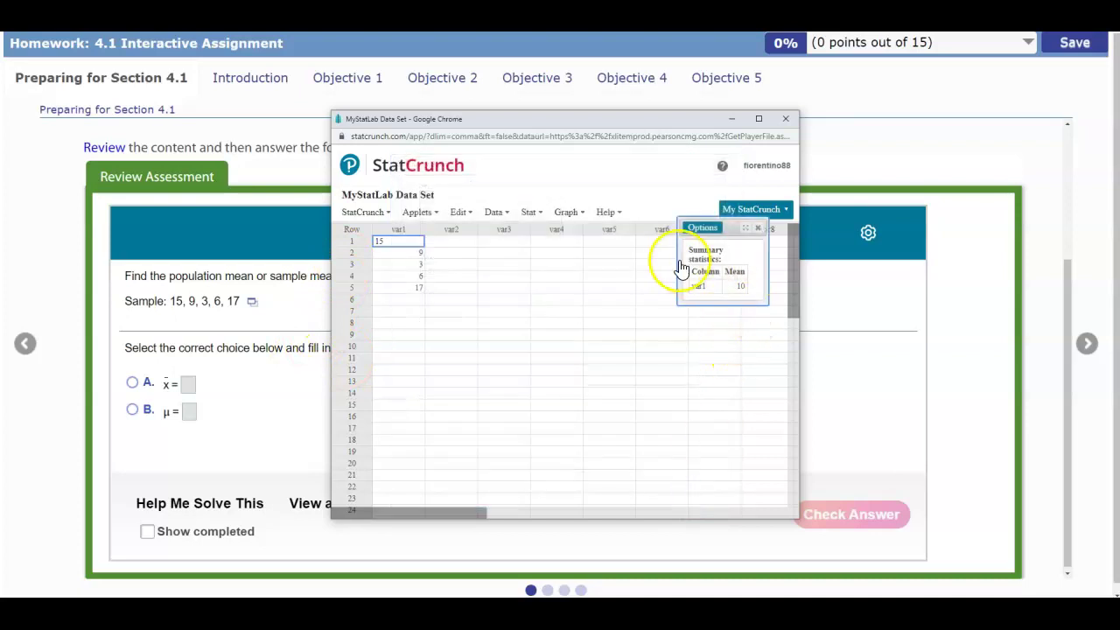
{"action": "left_click_drag", "start_coordinate": [678, 262], "coordinate": [602, 263]}
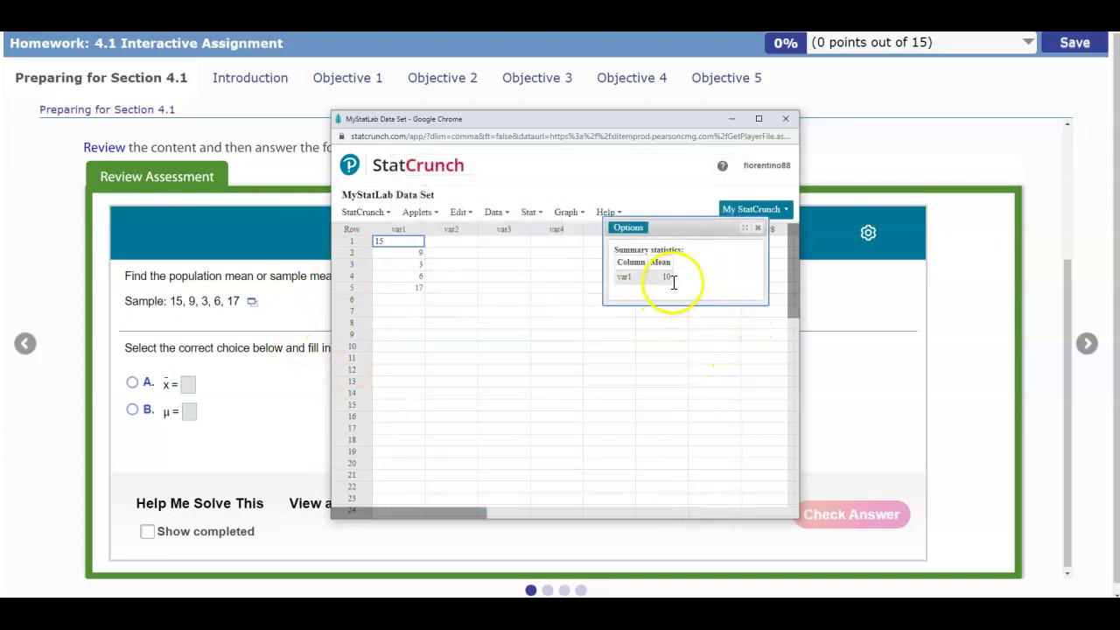
- Answer x̄ = 10, have it marked correct, and advance to the variance question
{"action": "left_click", "coordinate": [131, 382]}
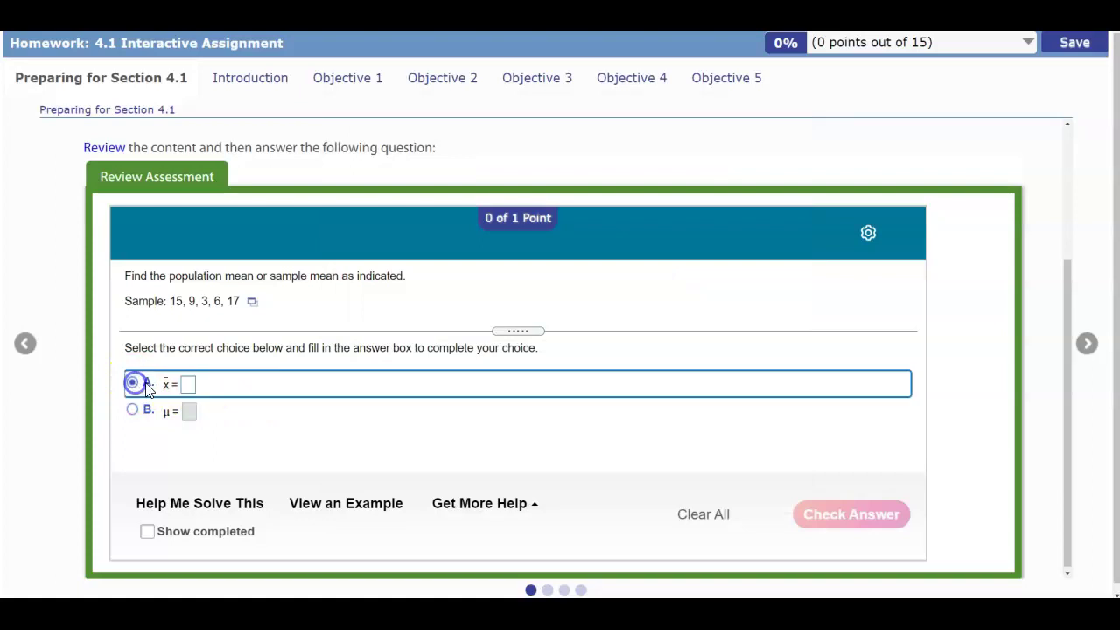
{"action": "left_click", "coordinate": [190, 384]}
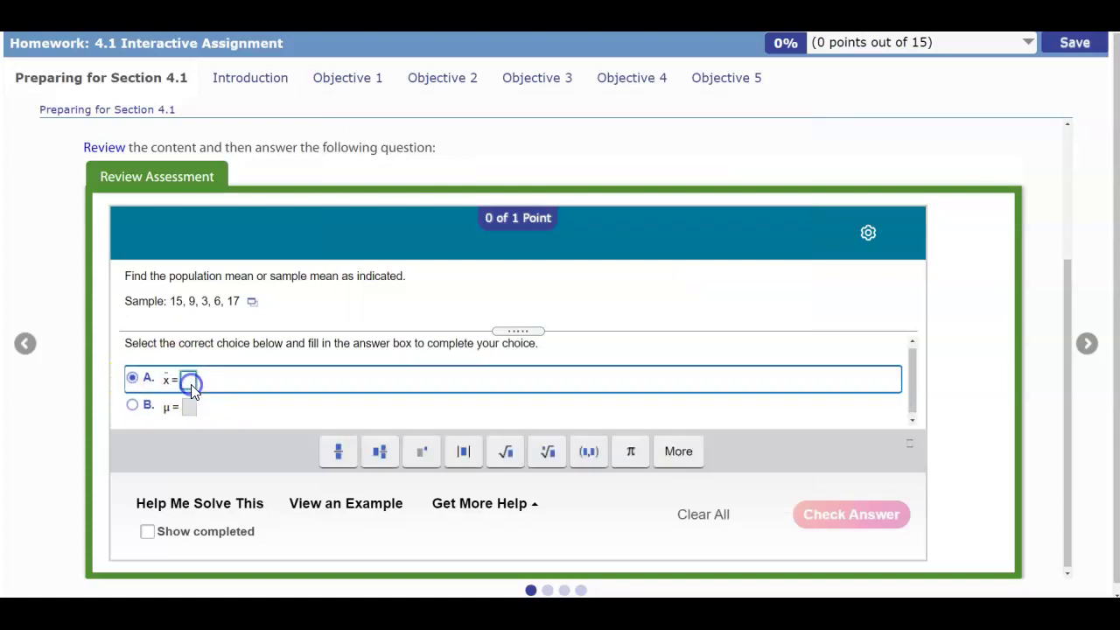
{"action": "type", "text": "10"}
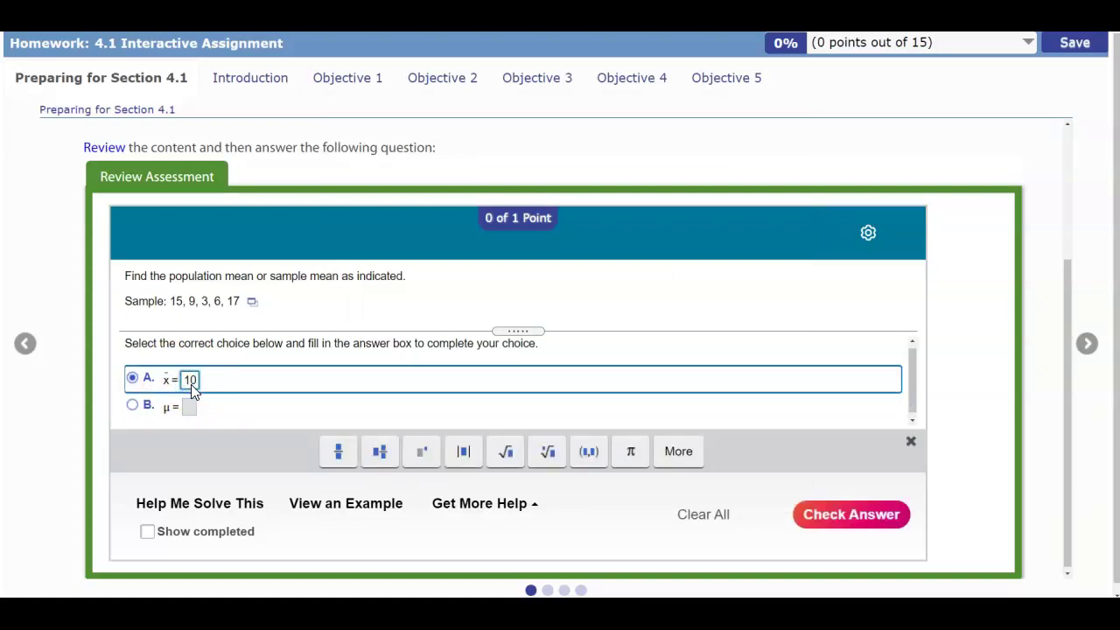
{"action": "left_click", "coordinate": [853, 513]}
{"action": "left_click", "coordinate": [542, 415]}
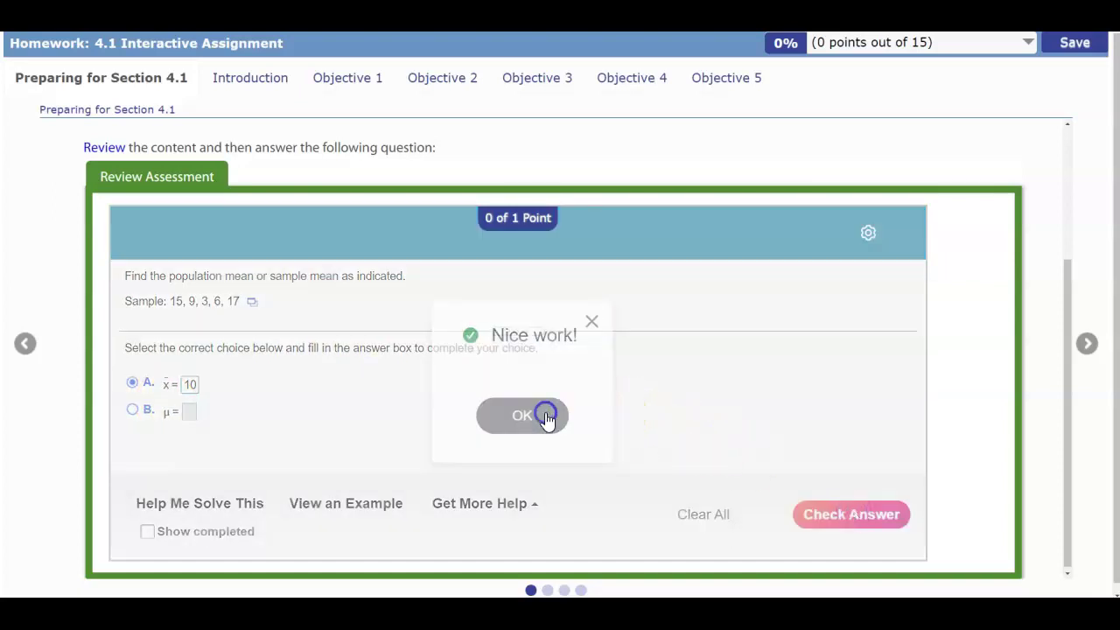
{"action": "left_click", "coordinate": [1085, 347]}
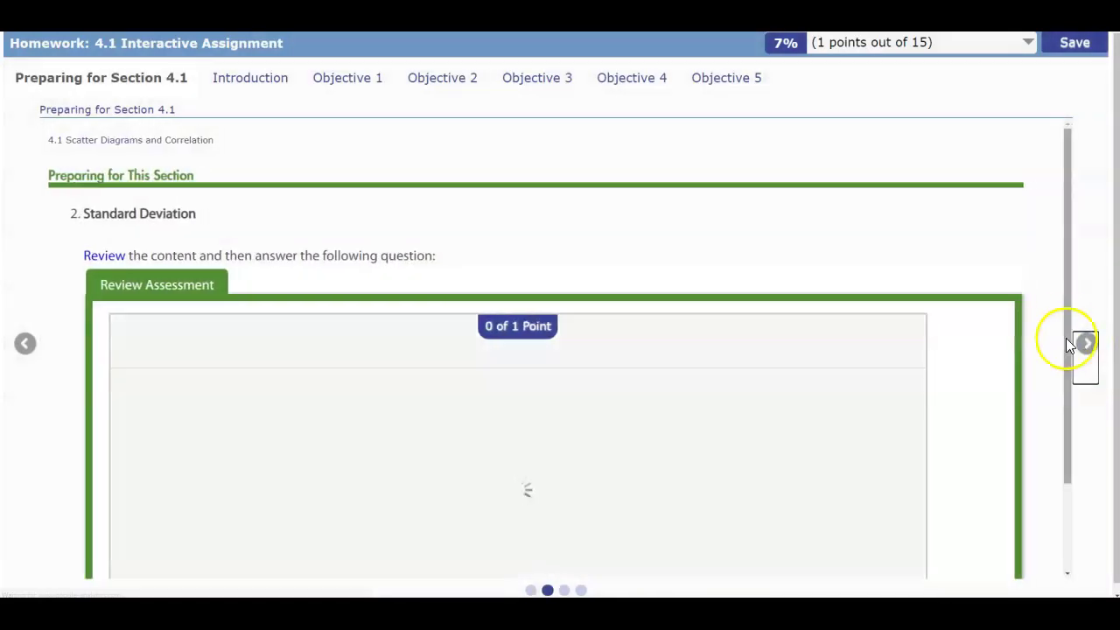
{"action": "left_click_drag", "start_coordinate": [1065, 312], "coordinate": [1079, 371]}
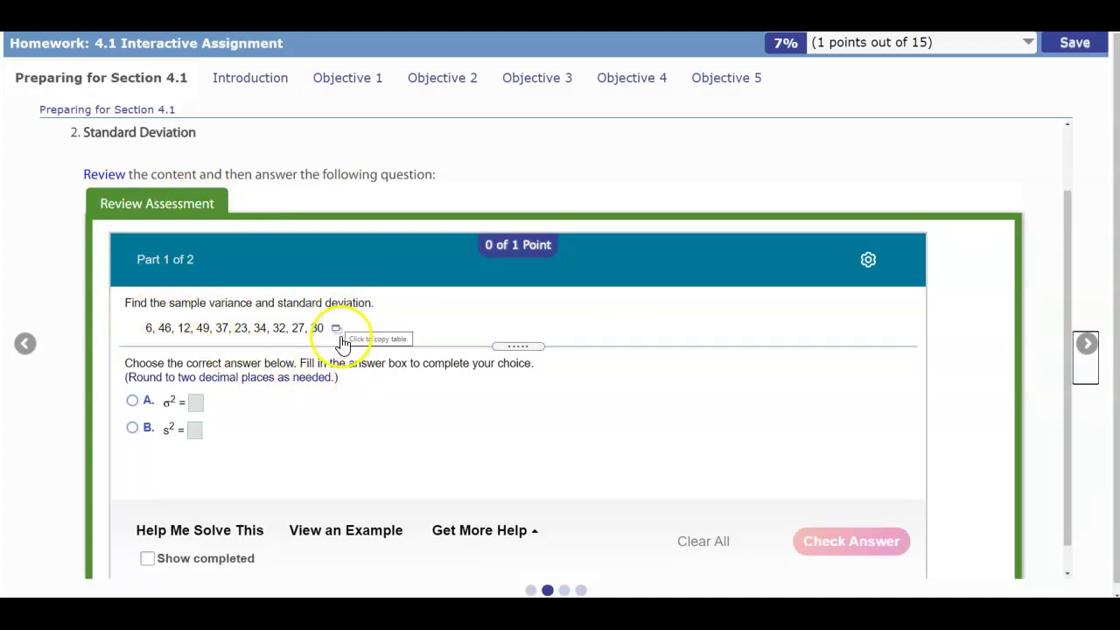
- Select the sample variance s² option and send the question's data set to StatCrunch
{"action": "mouse_move", "coordinate": [317, 595]}
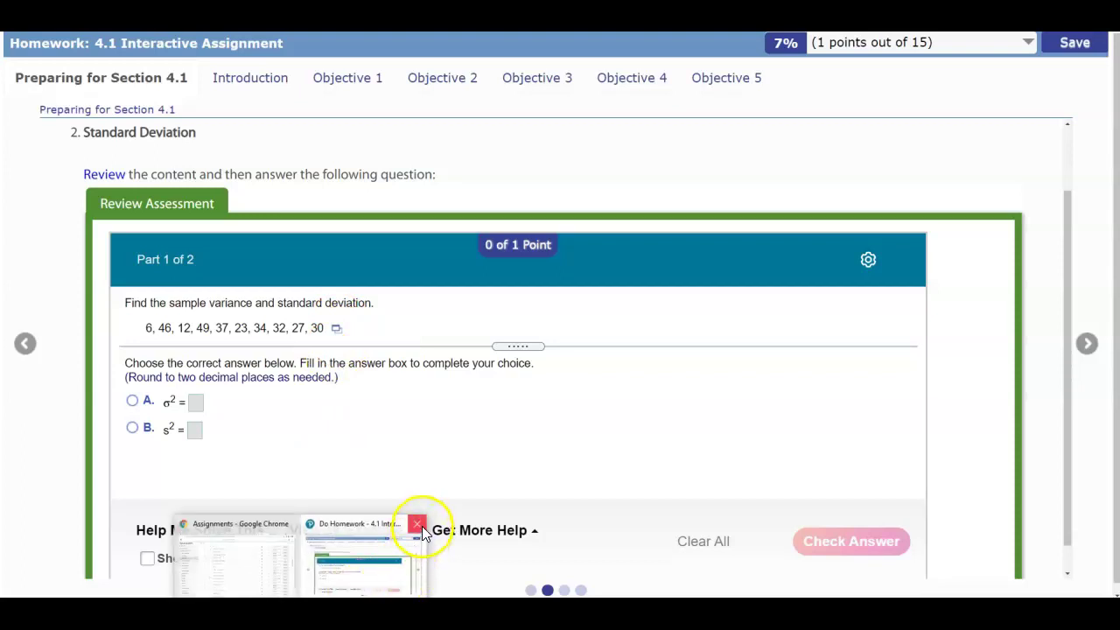
{"action": "left_click", "coordinate": [248, 409]}
{"action": "left_click_drag", "start_coordinate": [169, 302], "coordinate": [213, 302]}
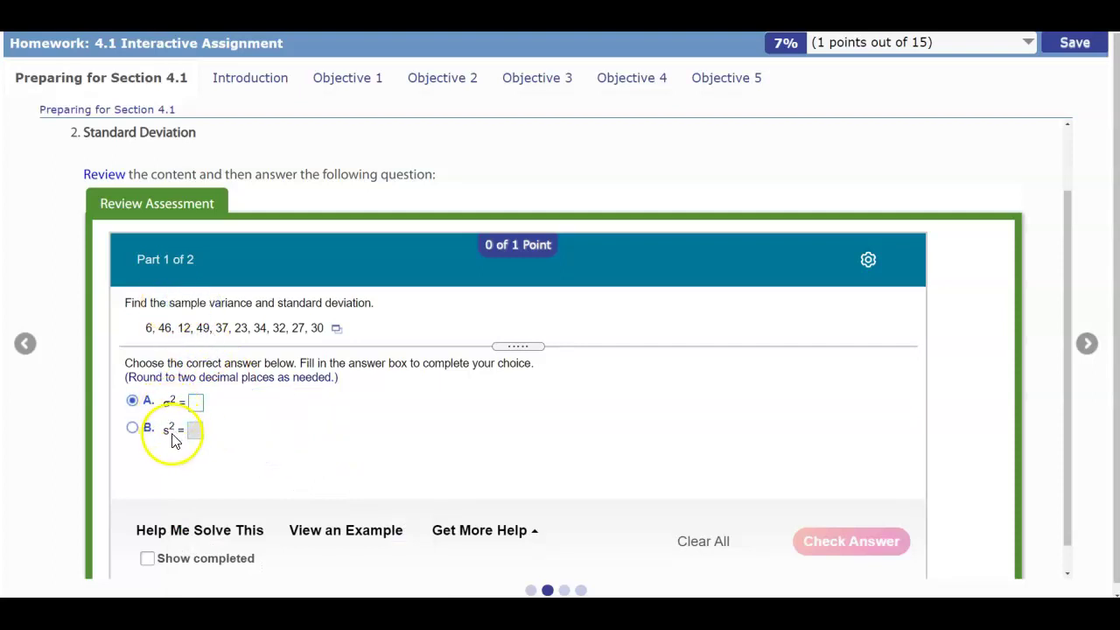
{"action": "left_click", "coordinate": [171, 404]}
{"action": "left_click", "coordinate": [174, 434]}
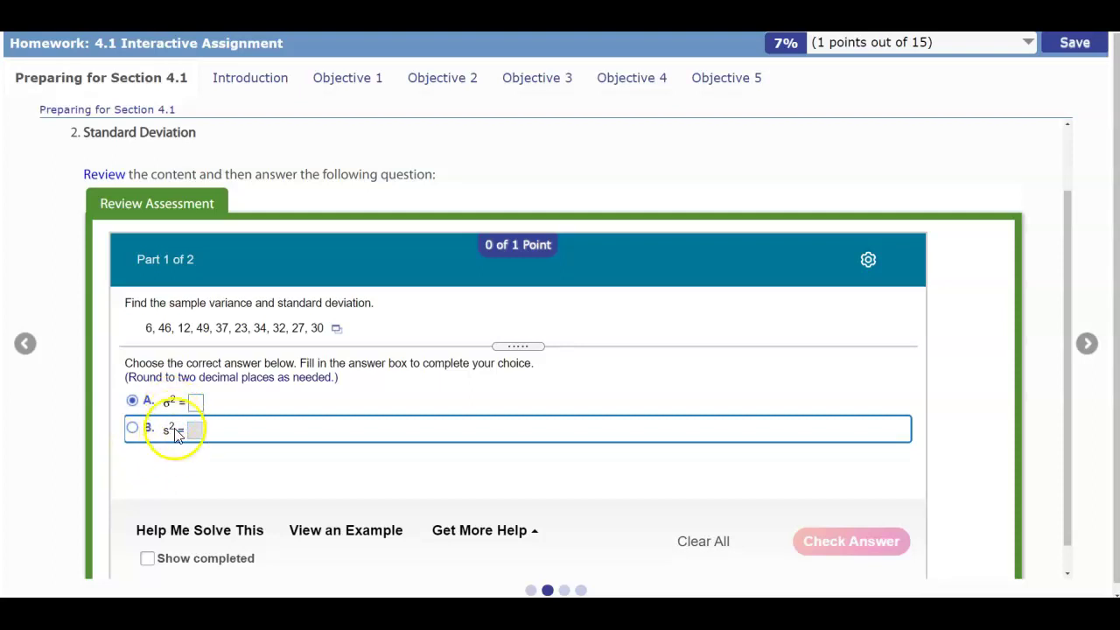
{"action": "left_click", "coordinate": [132, 428]}
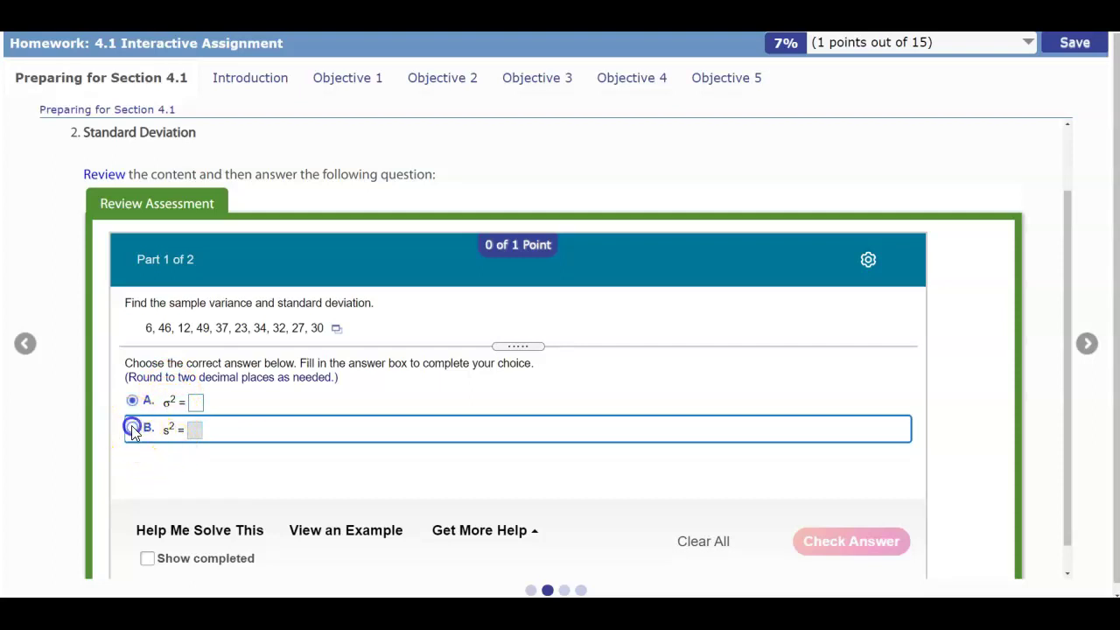
{"action": "left_click", "coordinate": [338, 330]}
{"action": "left_click", "coordinate": [360, 361]}
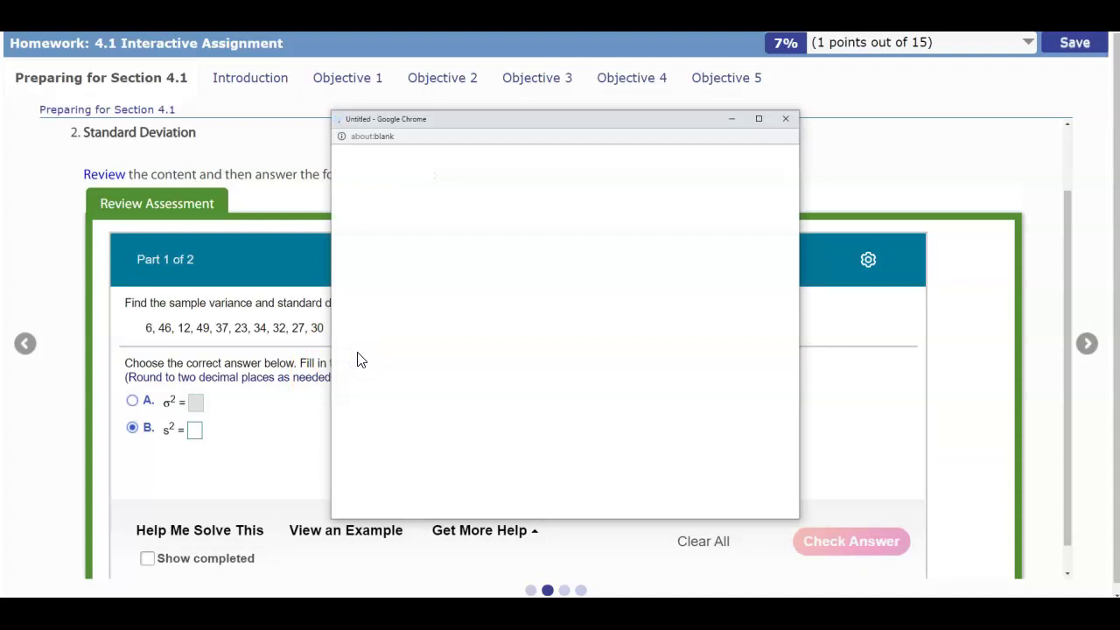
- Compute the Variance of var1 in StatCrunch's column summary stats, giving 182.48889
{"action": "left_click_drag", "start_coordinate": [457, 125], "coordinate": [565, 123]}
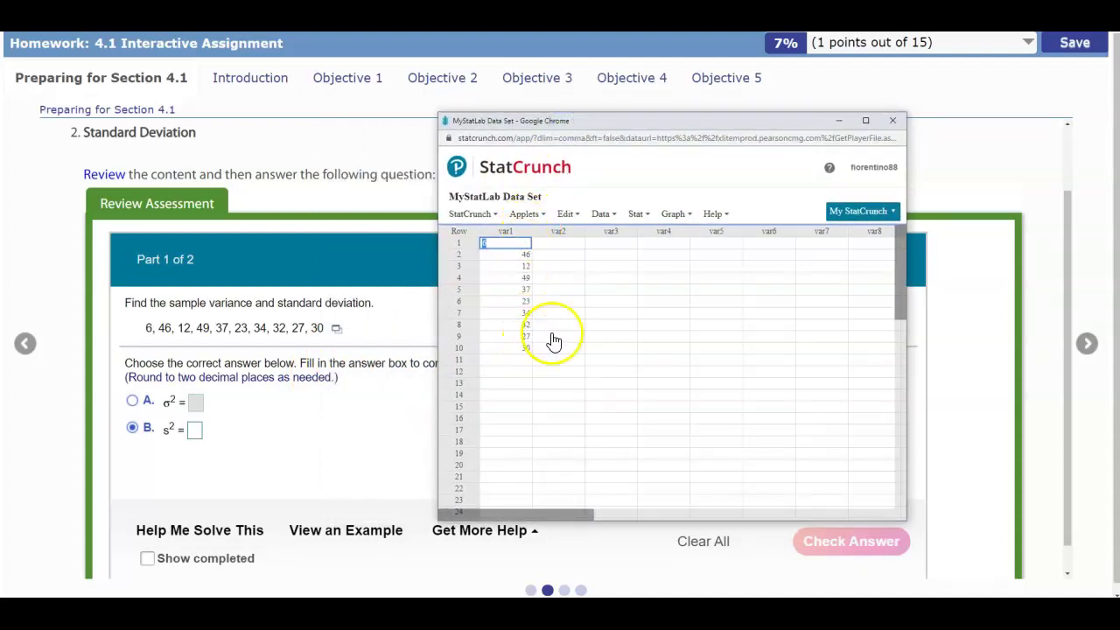
{"action": "left_click", "coordinate": [638, 215]}
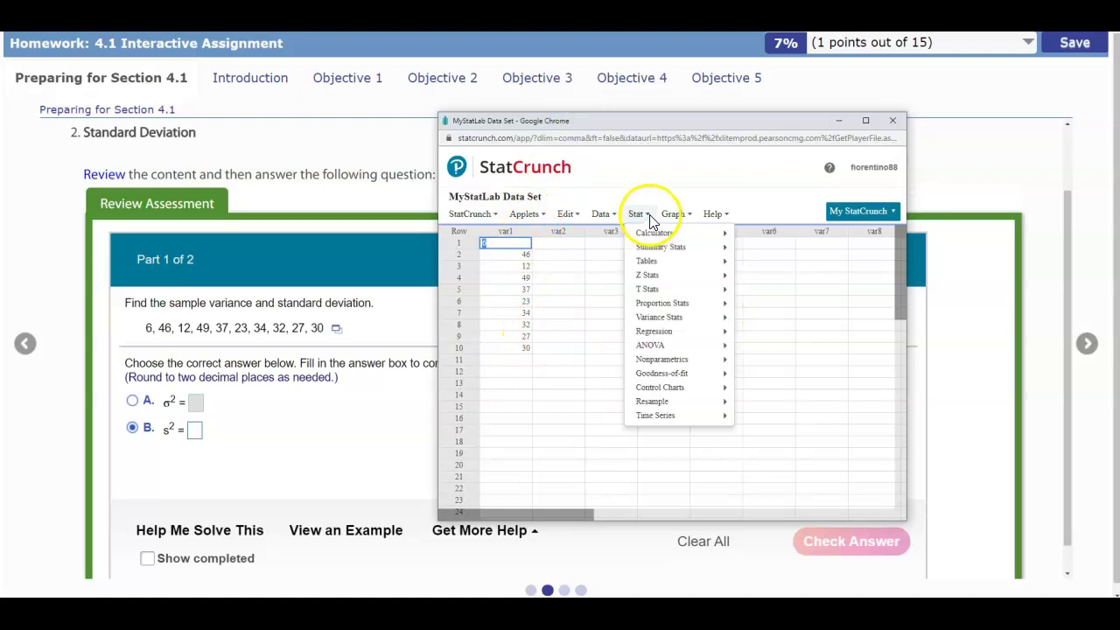
{"action": "mouse_move", "coordinate": [671, 253]}
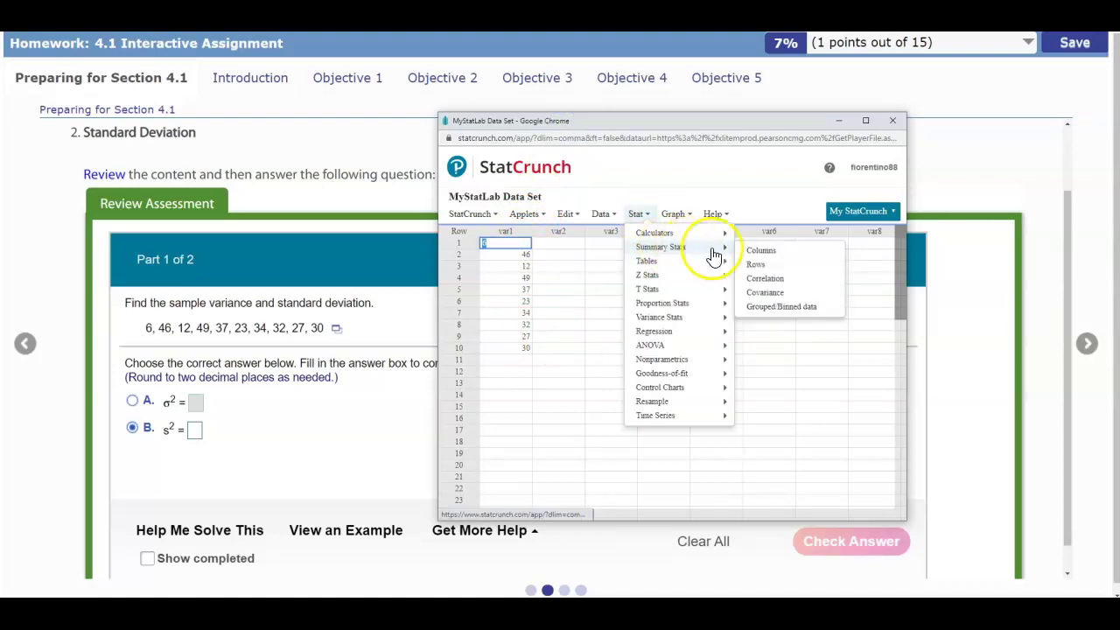
{"action": "left_click", "coordinate": [758, 250]}
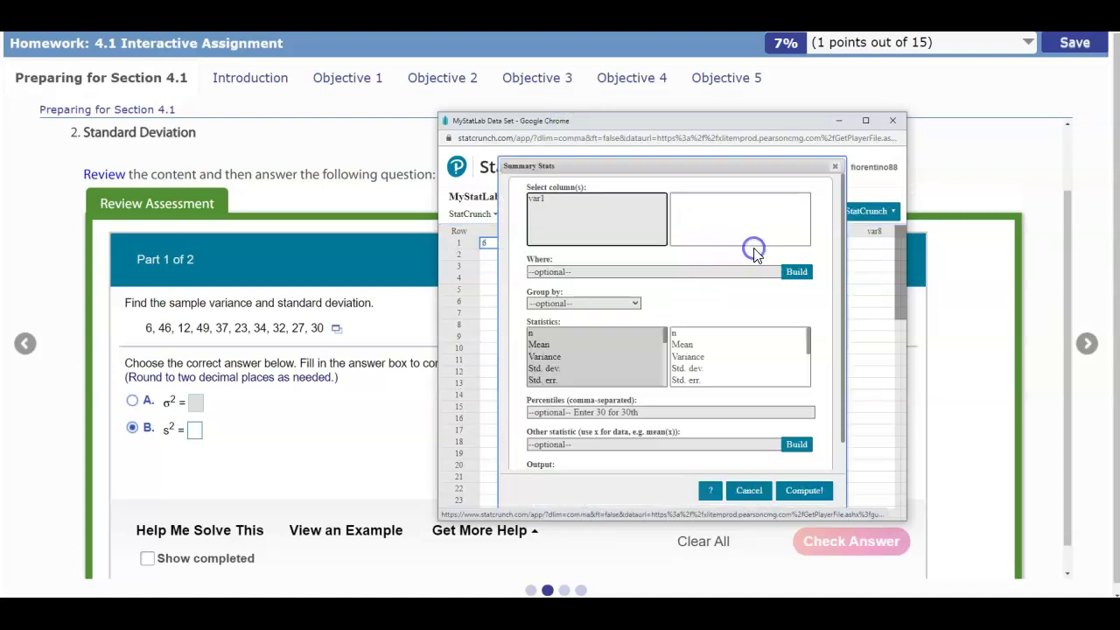
{"action": "left_click", "coordinate": [540, 200]}
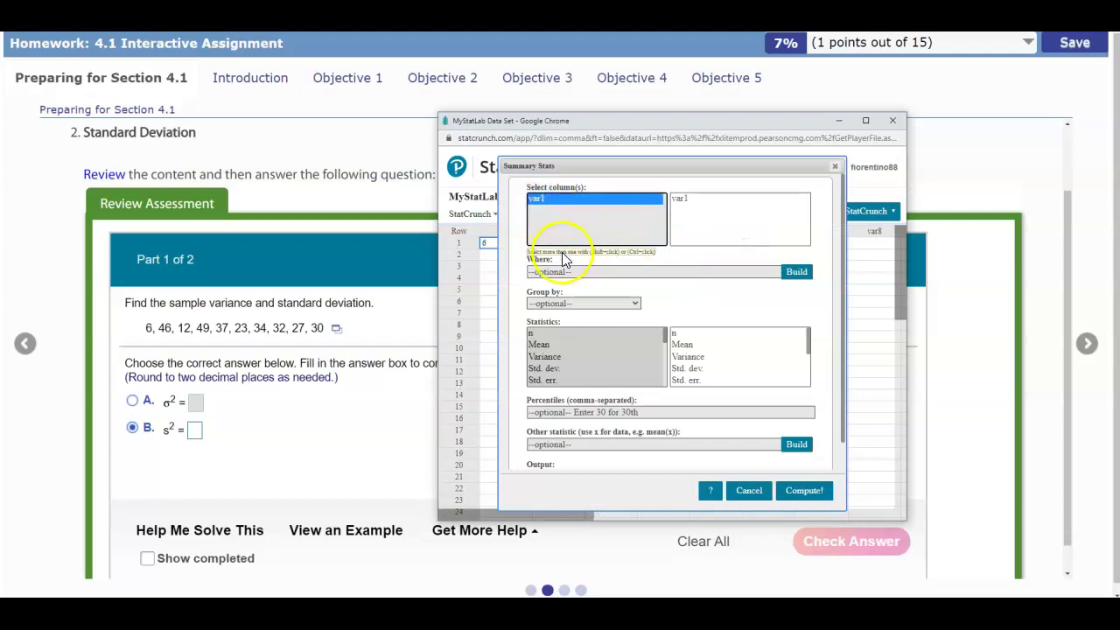
{"action": "left_click", "coordinate": [552, 357]}
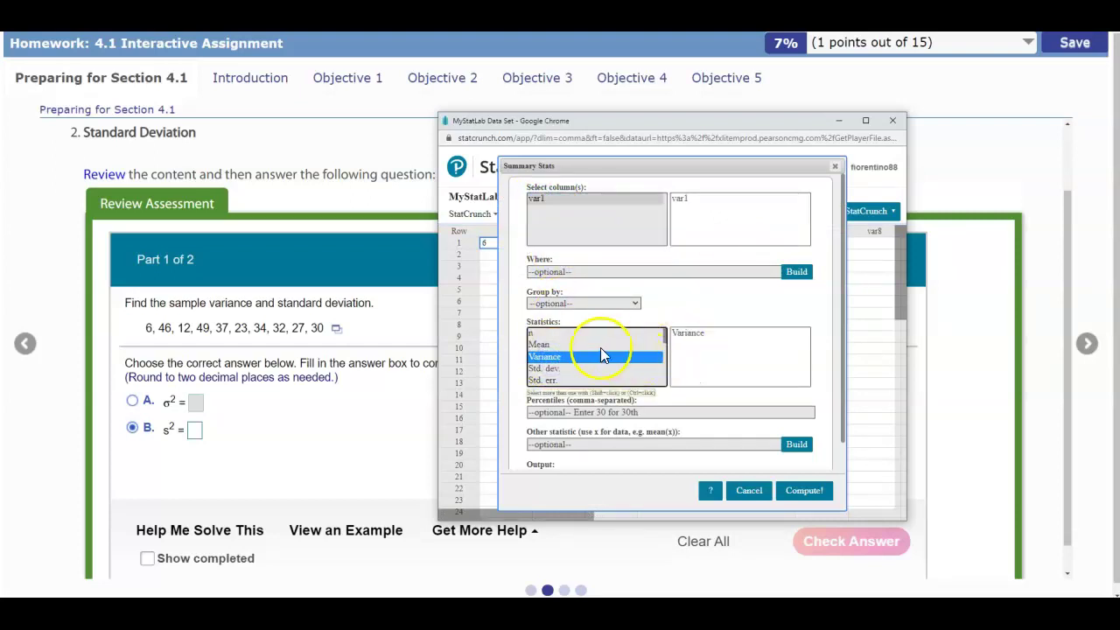
{"action": "left_click", "coordinate": [803, 491]}
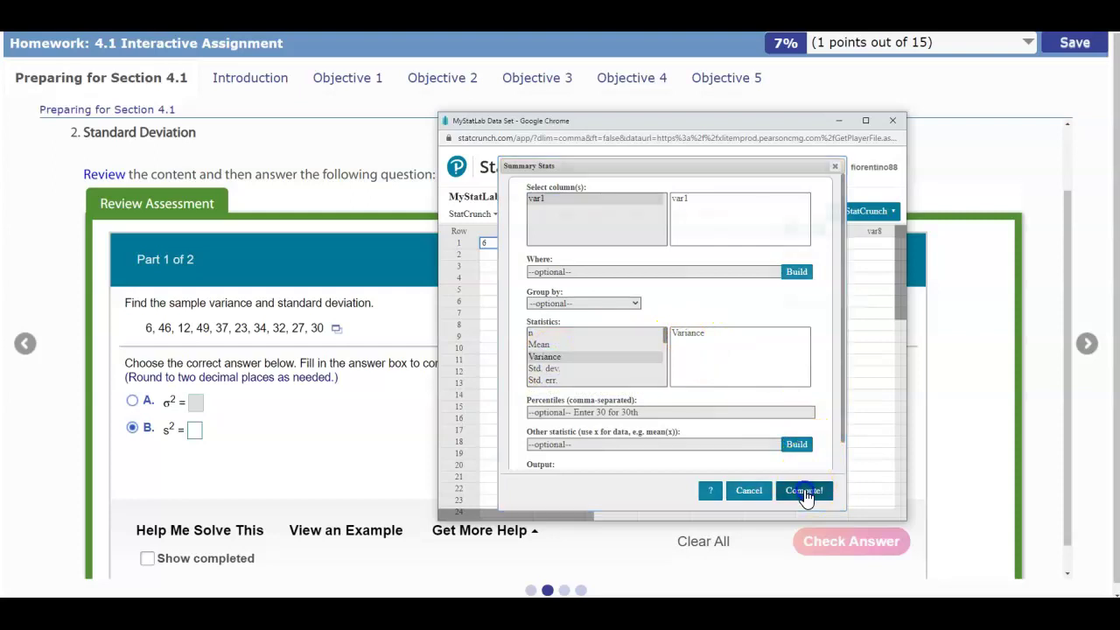
{"action": "left_click_drag", "start_coordinate": [783, 274], "coordinate": [668, 275]}
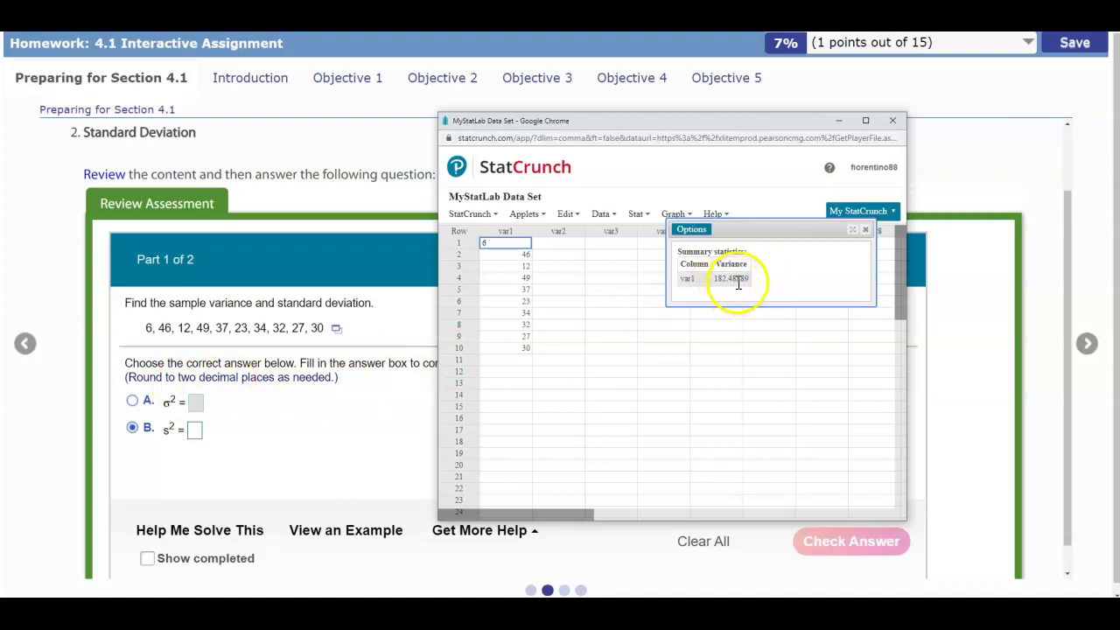
{"action": "left_click", "coordinate": [197, 432]}
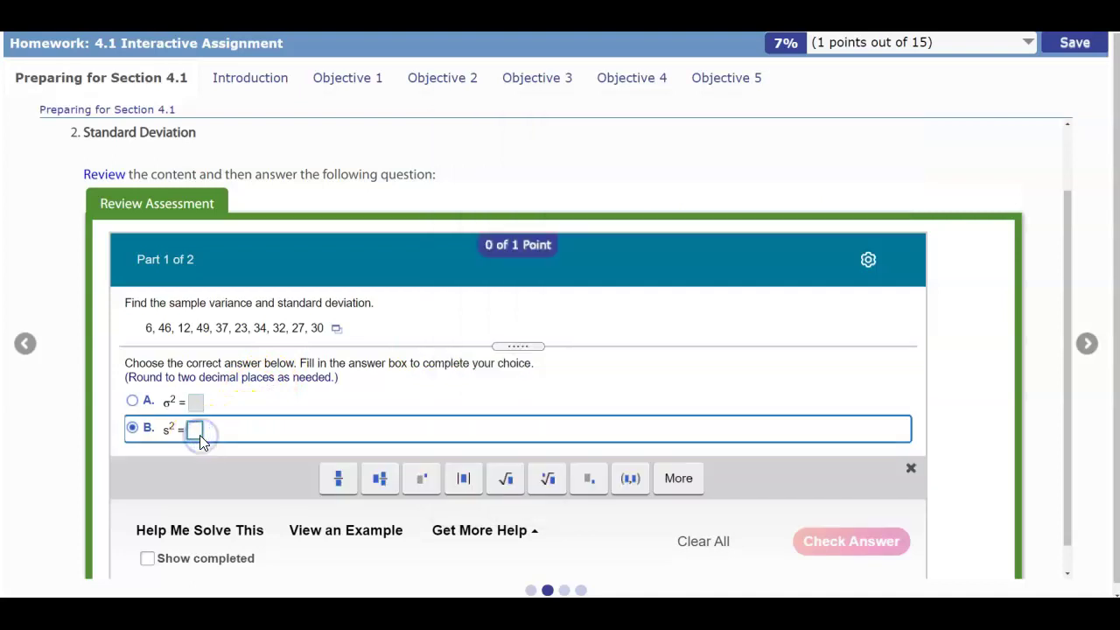
- Enter s² = 182.49, have it graded correct, and stay for the Part 2 standard deviation question
{"action": "type", "text": "182.49"}
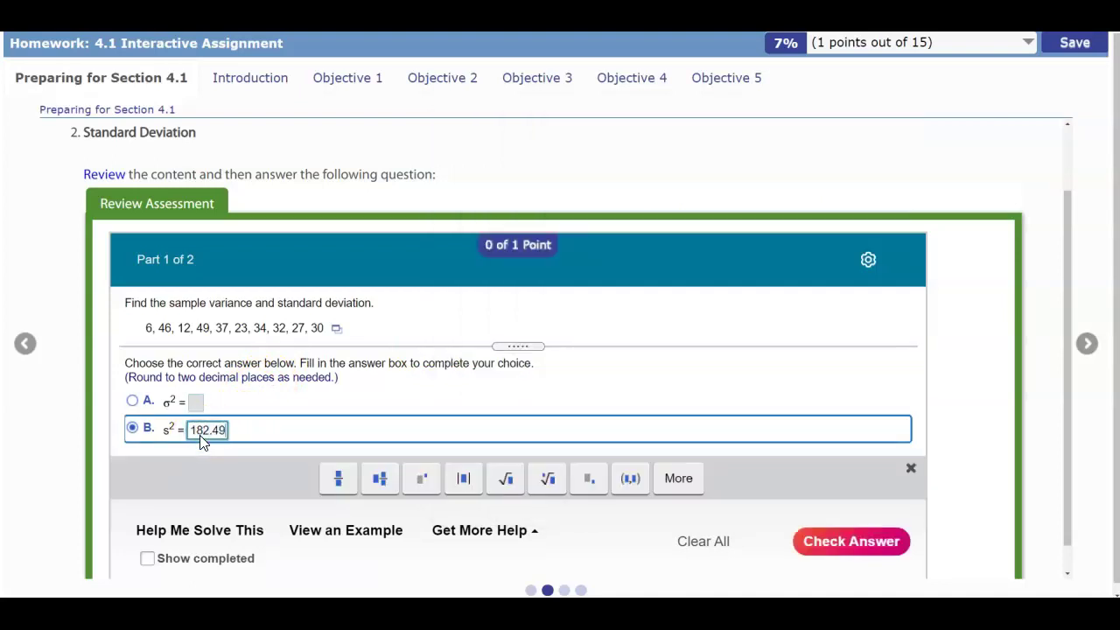
{"action": "left_click", "coordinate": [853, 541]}
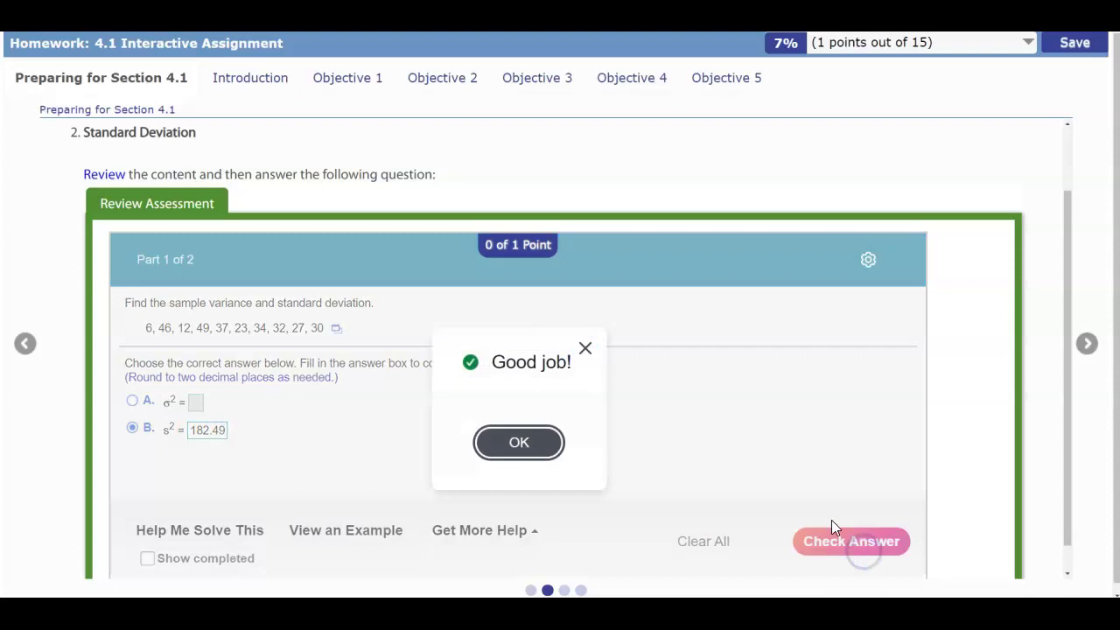
{"action": "left_click", "coordinate": [521, 444]}
{"action": "left_click", "coordinate": [1087, 346]}
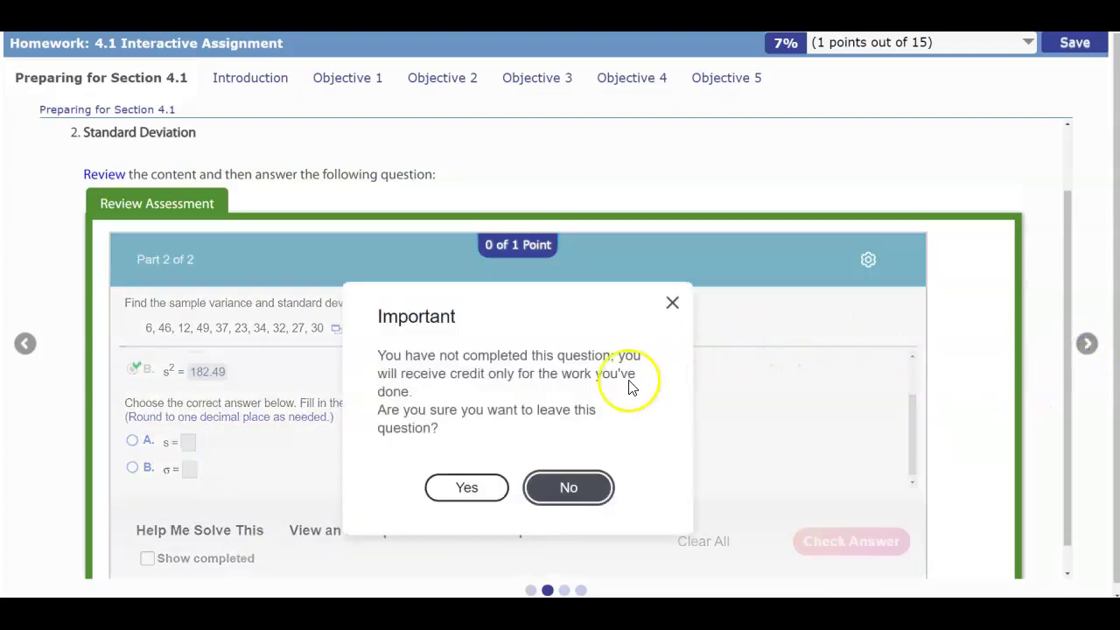
{"action": "left_click", "coordinate": [553, 435]}
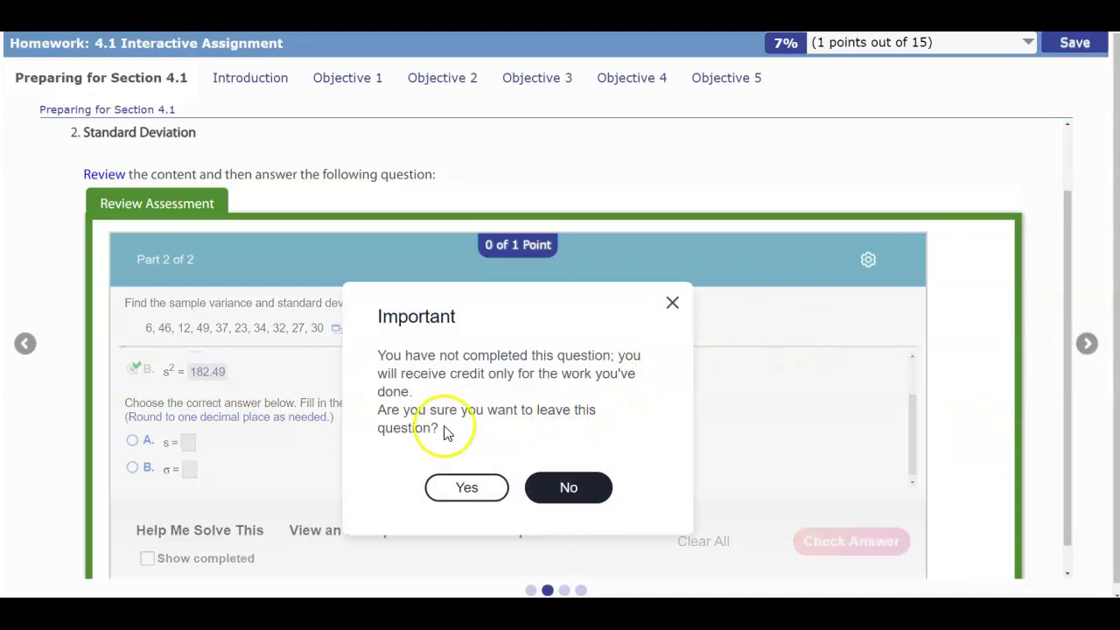
{"action": "left_click", "coordinate": [672, 303]}
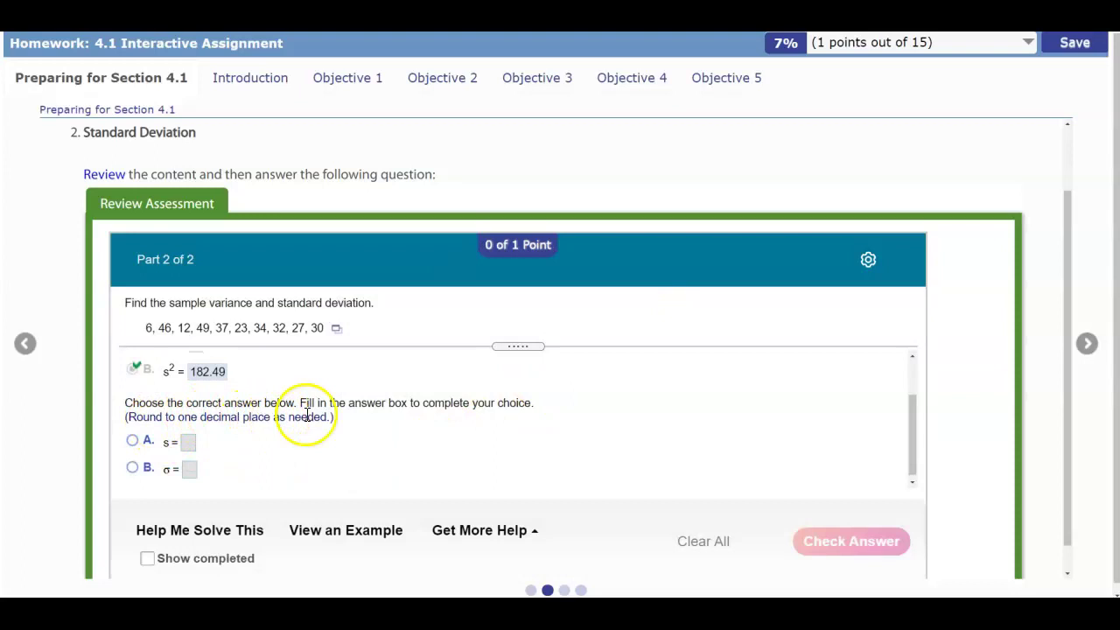
{"action": "left_click_drag", "start_coordinate": [915, 429], "coordinate": [920, 446]}
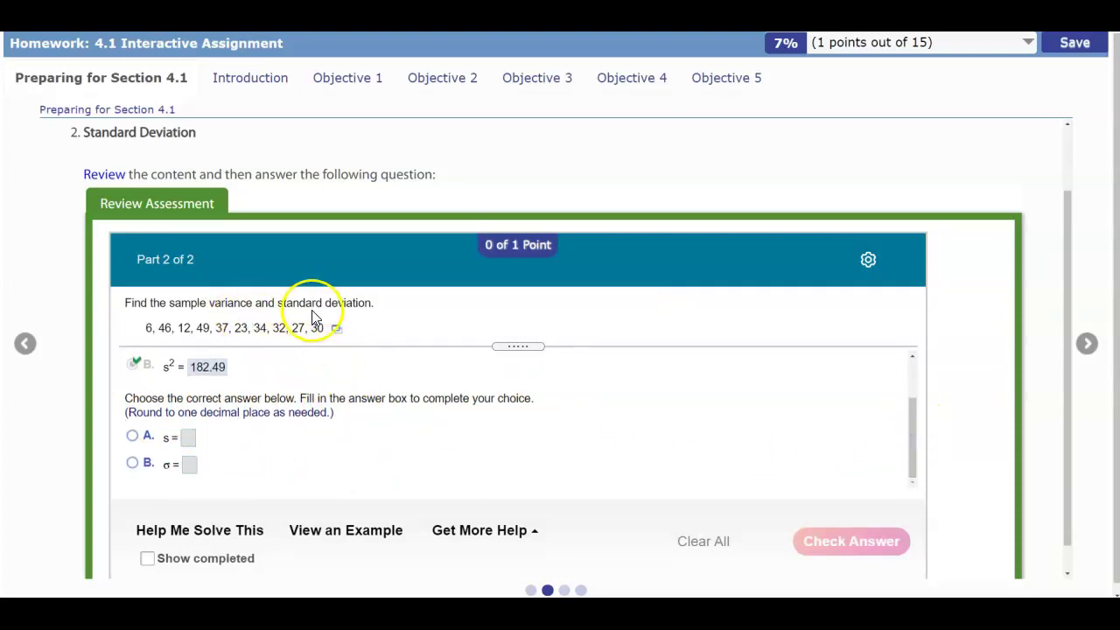
- Add Std. dev. to var1's summary statistics, giving 13.508845 beside variance 182.48889
{"action": "mouse_move", "coordinate": [302, 612]}
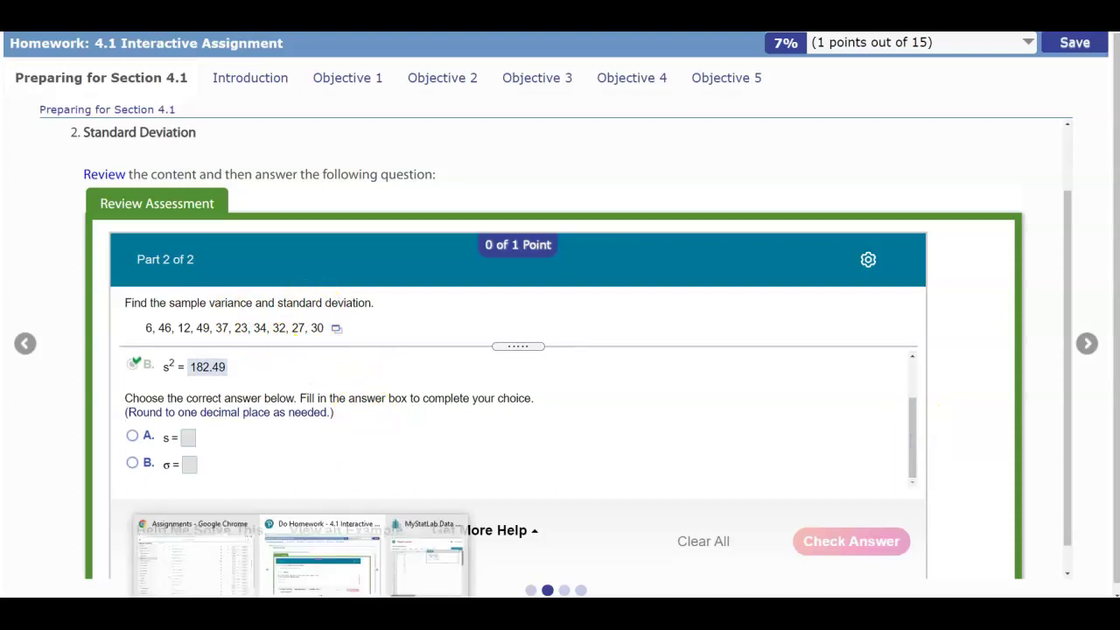
{"action": "left_click", "coordinate": [418, 584]}
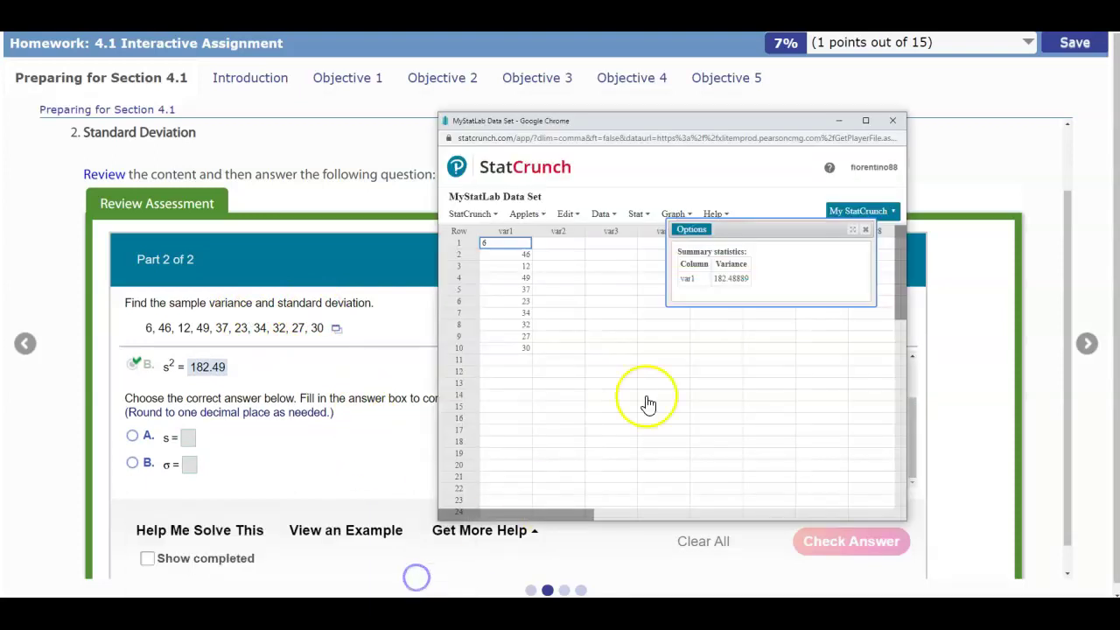
{"action": "left_click", "coordinate": [695, 230]}
{"action": "left_click", "coordinate": [696, 243]}
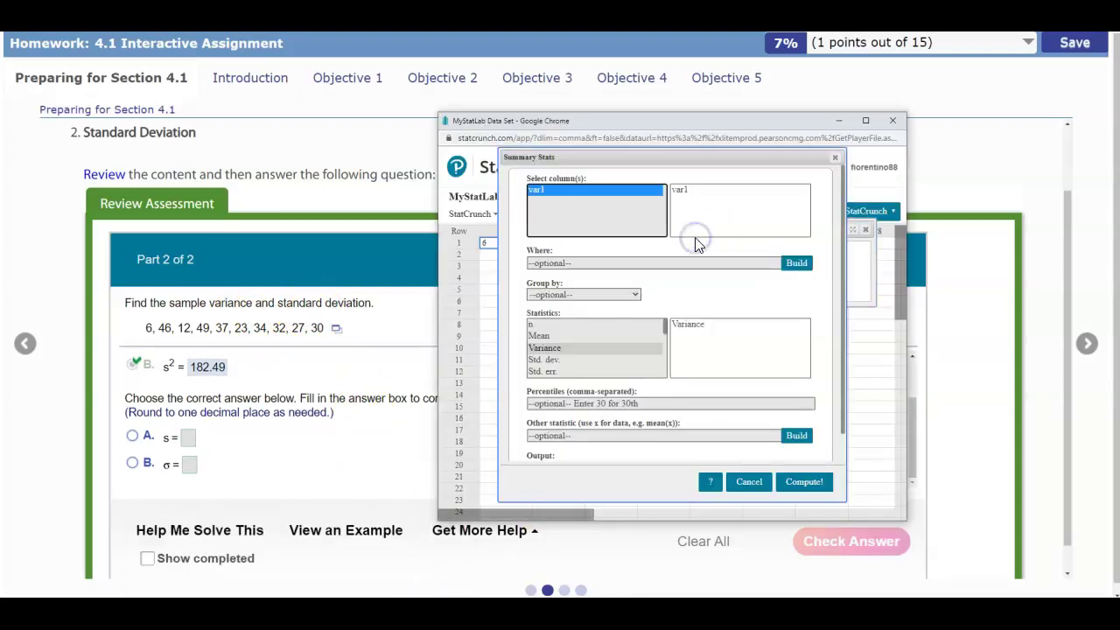
{"action": "left_click", "coordinate": [550, 359], "text": "ctrl"}
{"action": "left_click", "coordinate": [803, 486]}
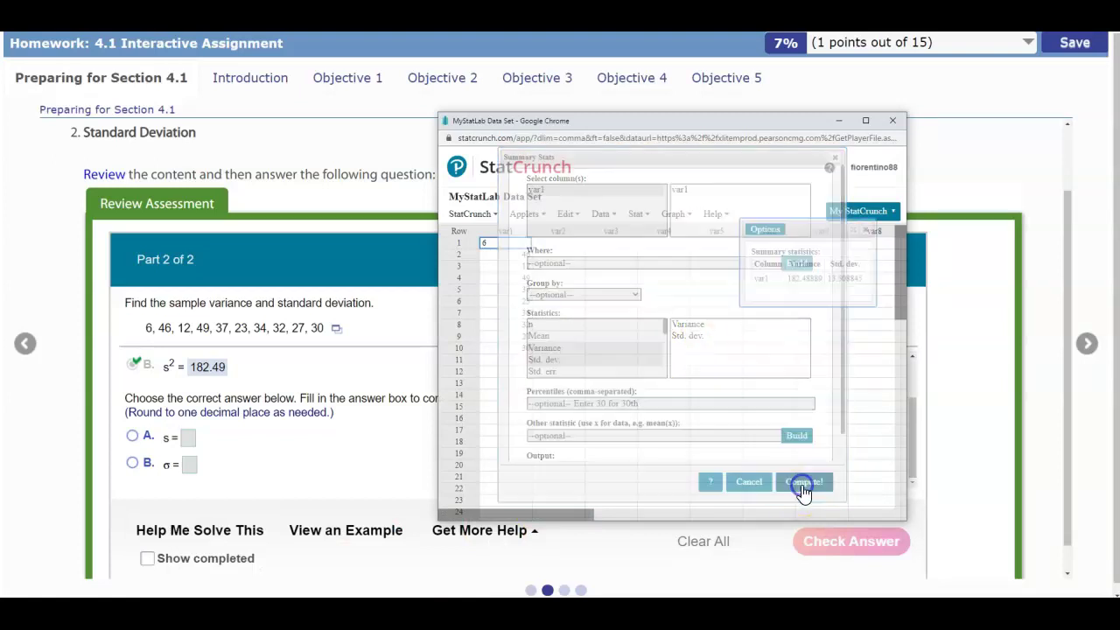
{"action": "left_click_drag", "start_coordinate": [742, 271], "coordinate": [691, 270]}
{"action": "left_click", "coordinate": [786, 286]}
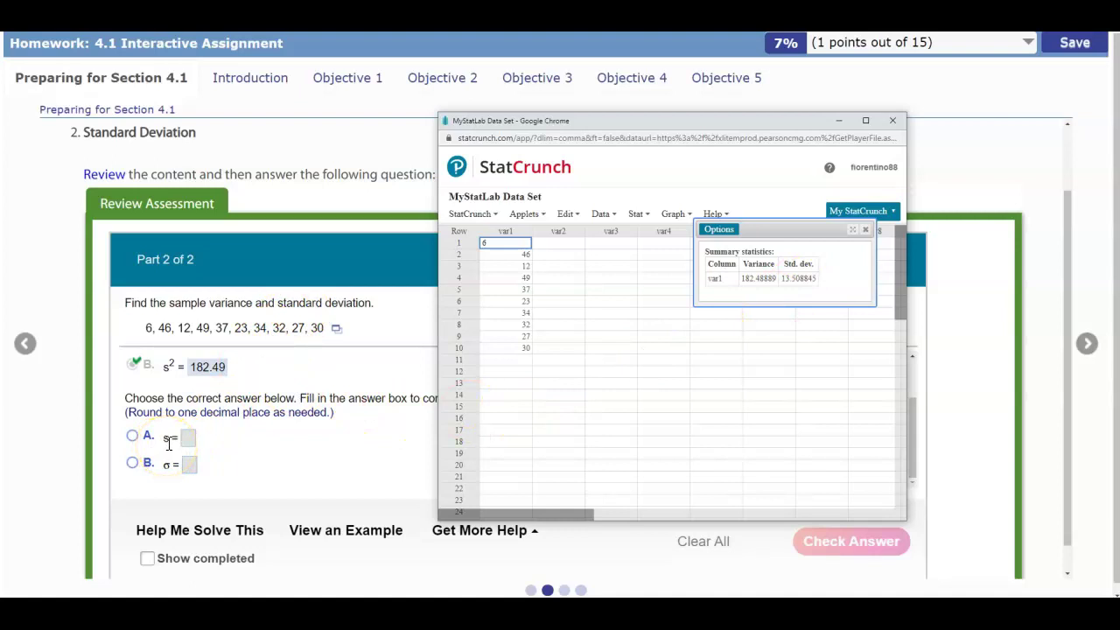
- Answer the sample standard deviation as s = 13.5 and have it graded correct
{"action": "left_click", "coordinate": [134, 437]}
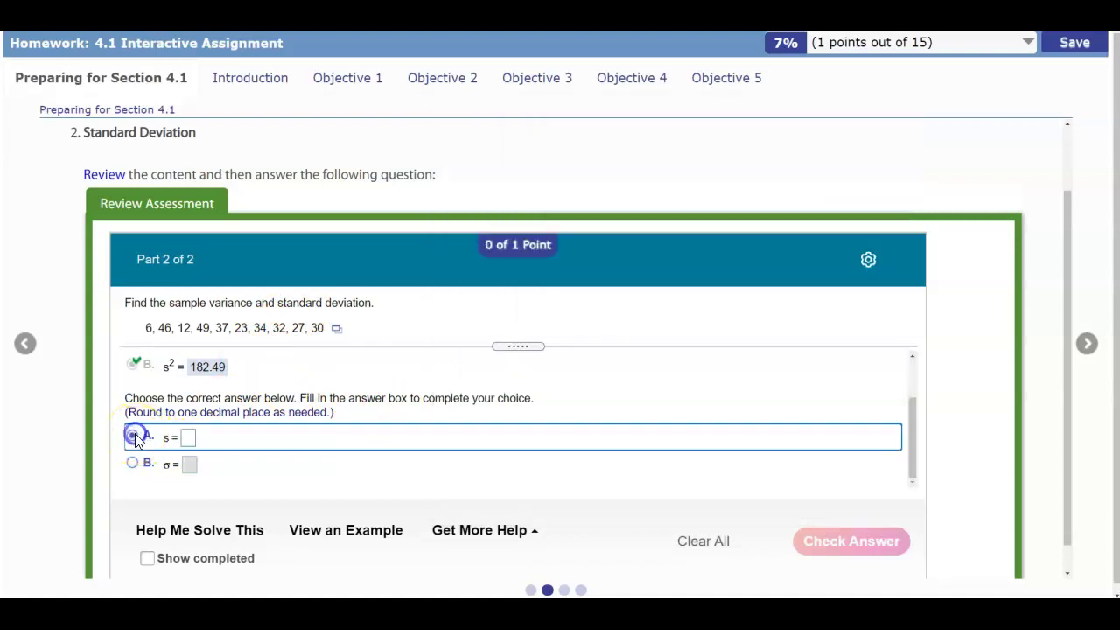
{"action": "left_click", "coordinate": [189, 409]}
{"action": "type", "text": "13.5"}
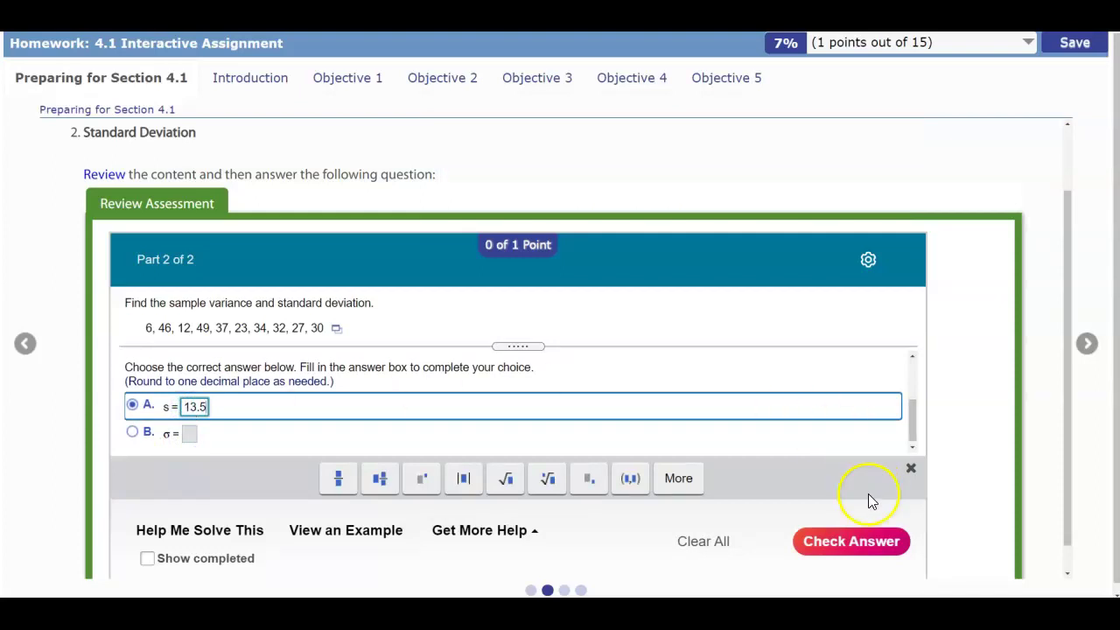
{"action": "left_click", "coordinate": [856, 543]}
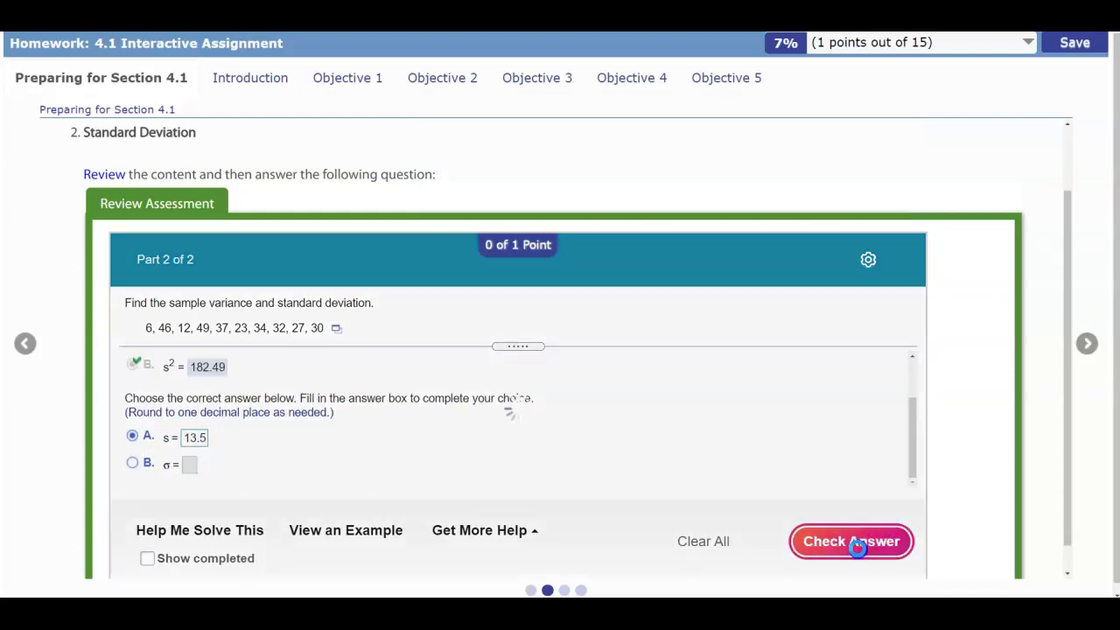
{"action": "left_click", "coordinate": [550, 447]}
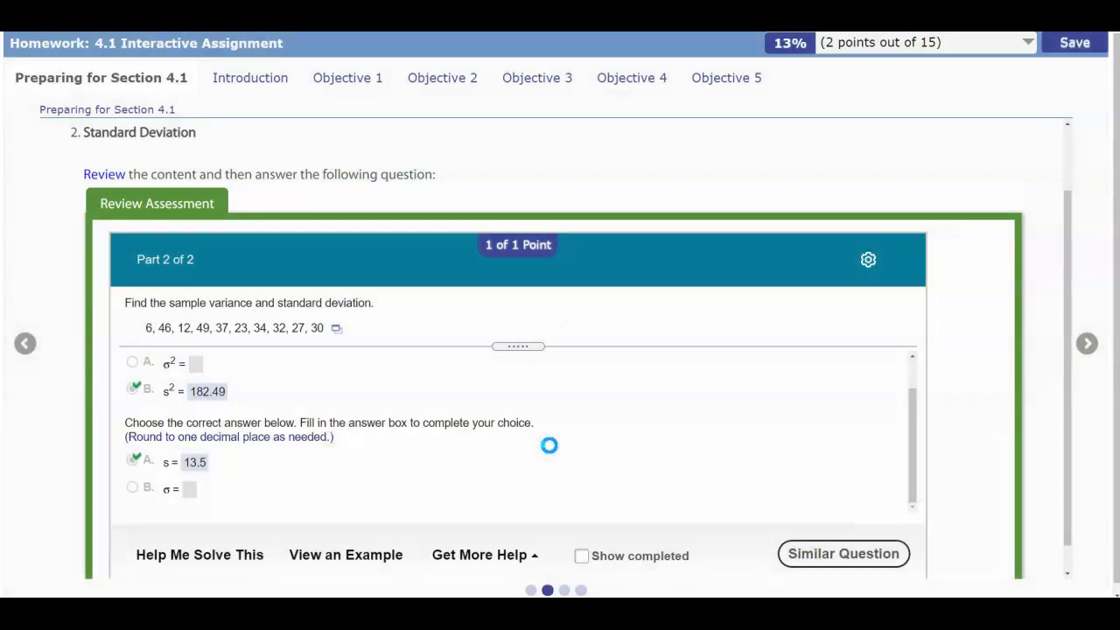